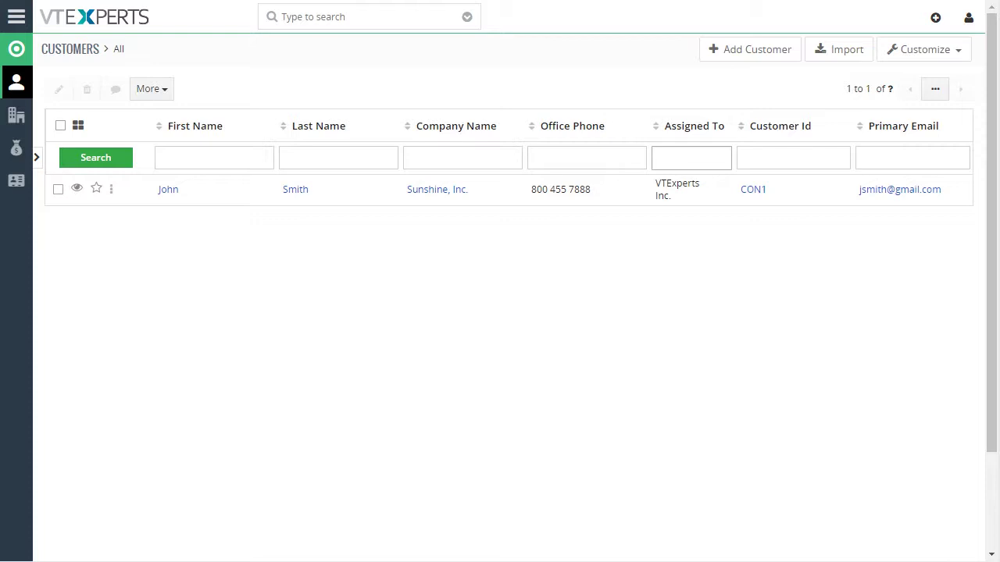
Open the sample customer's record from the Customers list and show its full details.
click(16, 16)
mouse_move(76, 93)
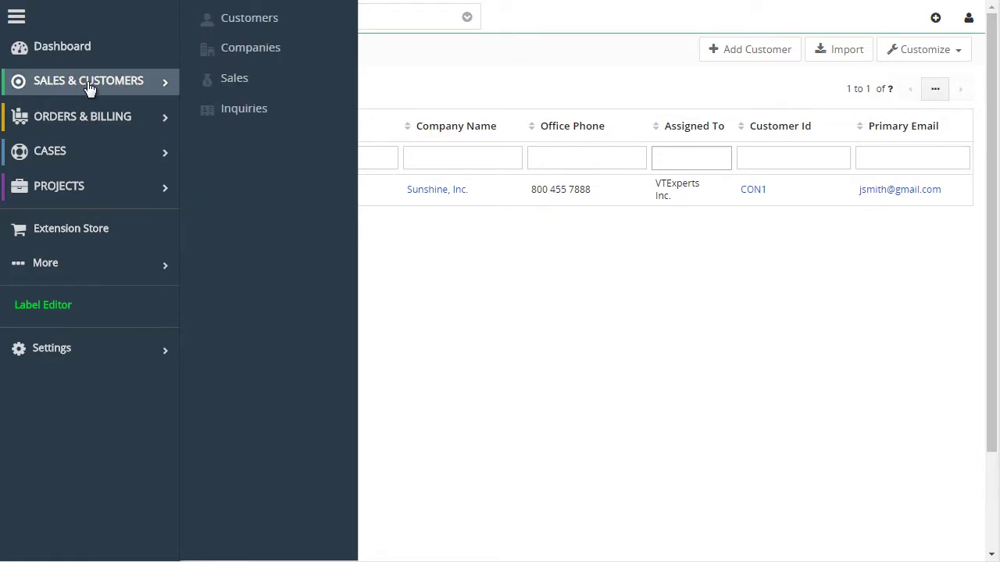
click(241, 26)
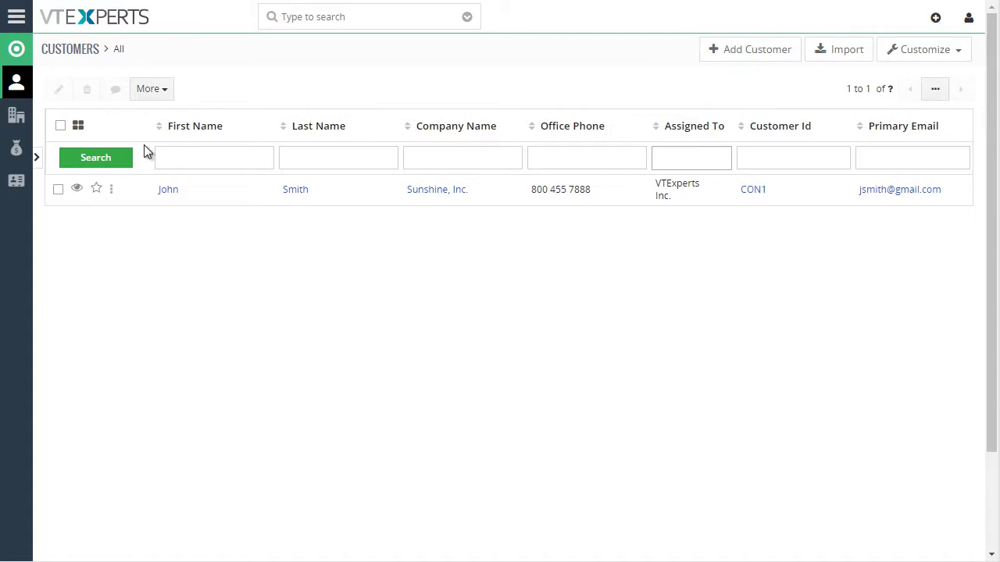
click(178, 192)
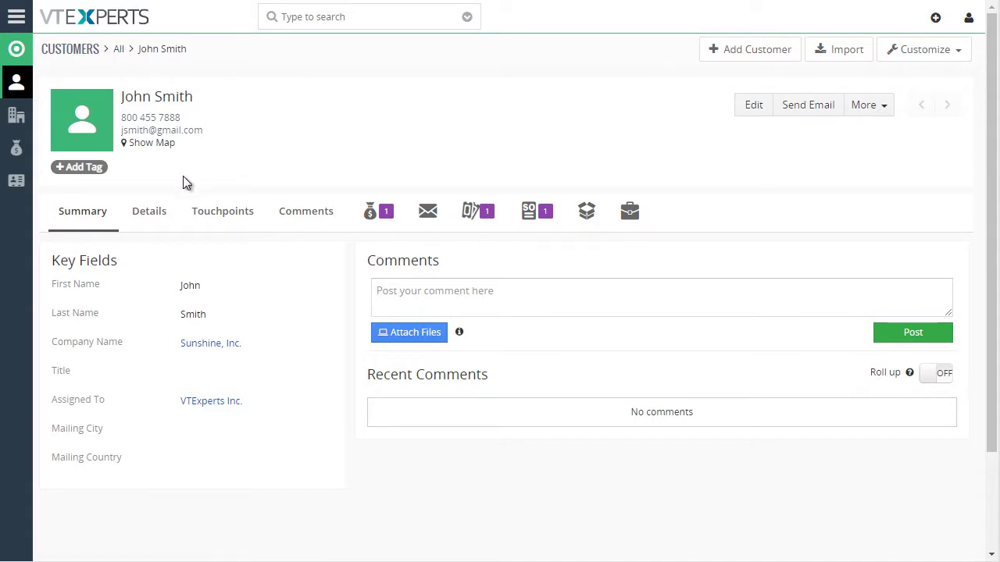
click(156, 209)
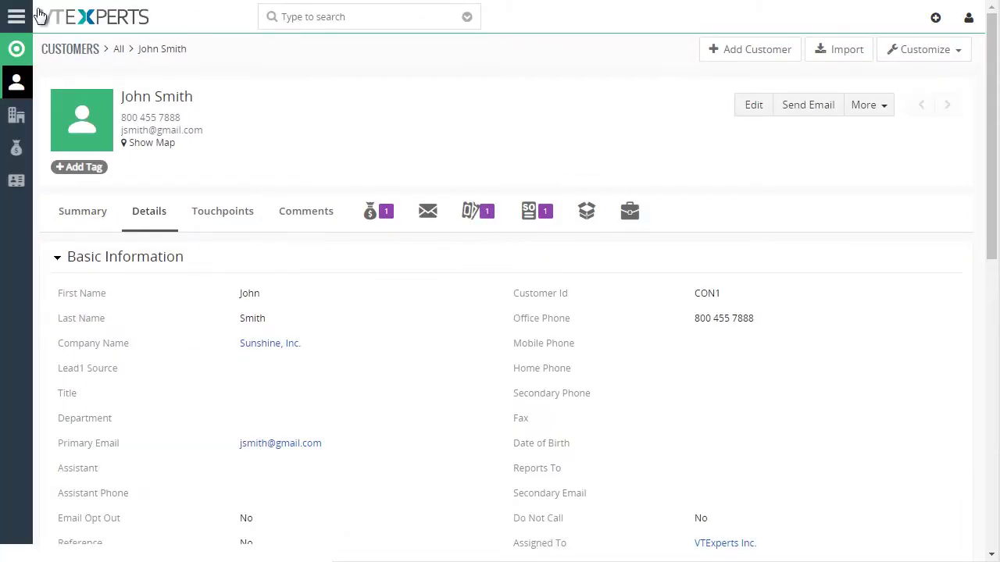
Bring up the Projects entry in the navigation menu.
click(16, 17)
mouse_move(152, 85)
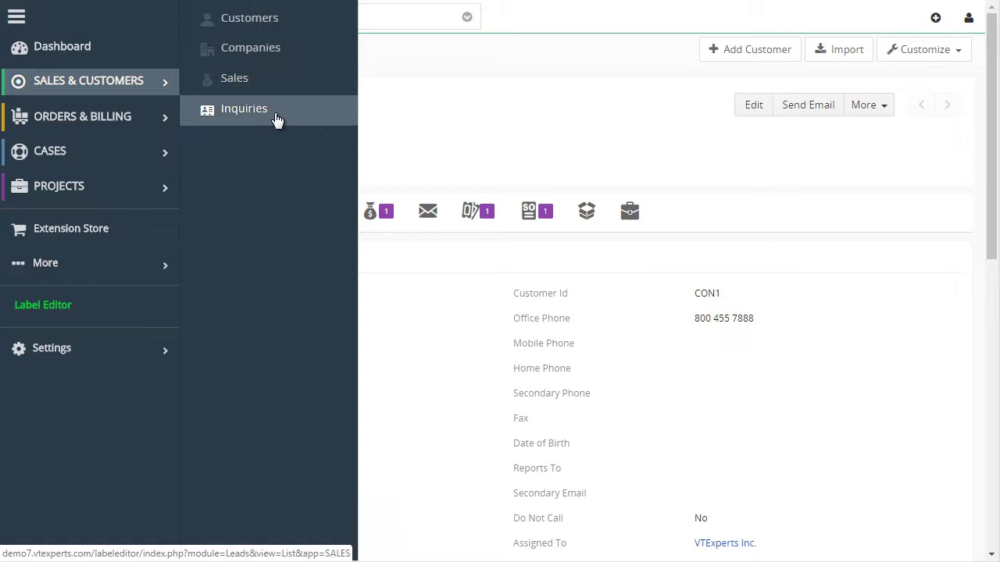
mouse_move(133, 159)
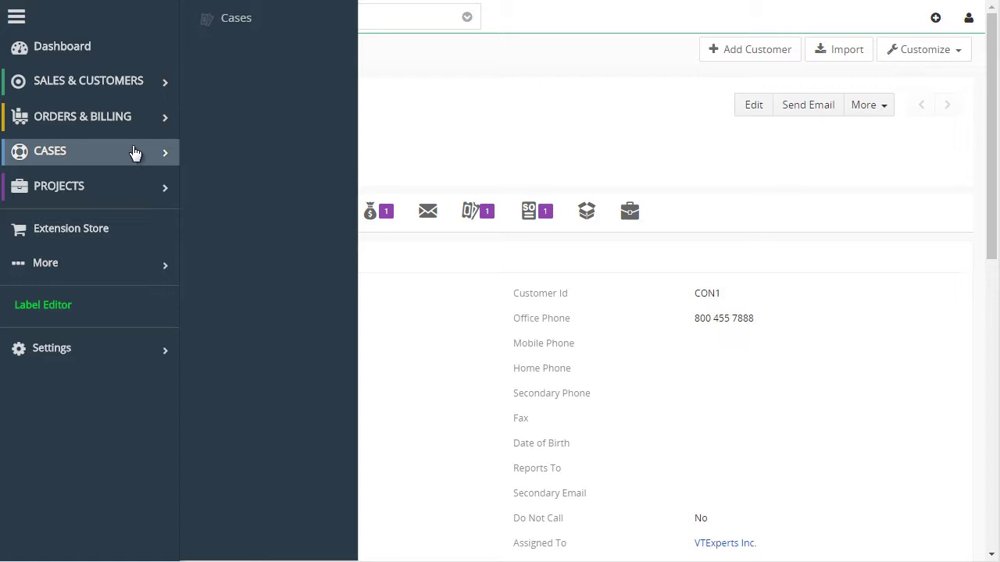
mouse_move(141, 191)
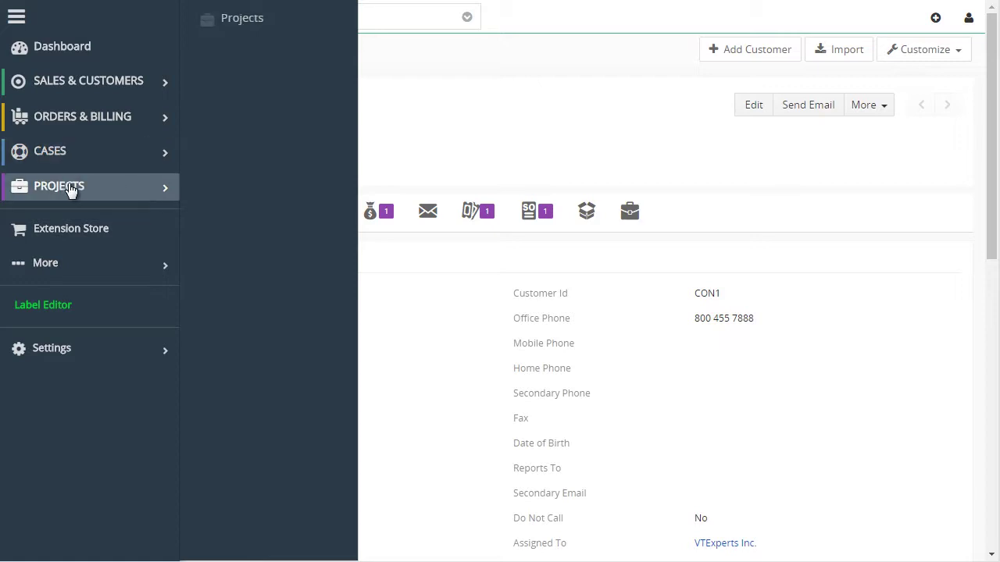
Open the Projects list, then go to CRM Settings > Other Settings > Label Editor.
click(242, 24)
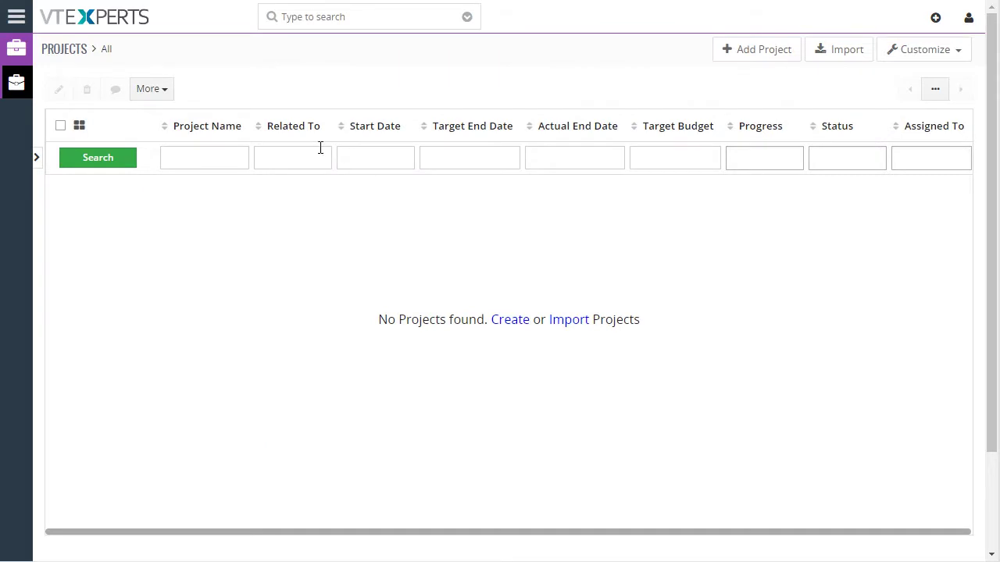
click(17, 17)
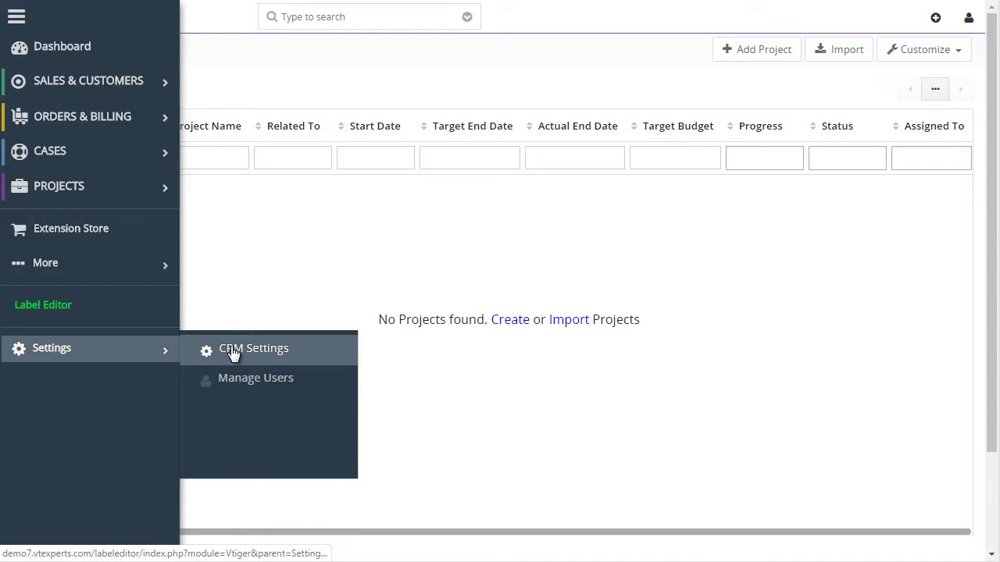
click(232, 352)
click(110, 344)
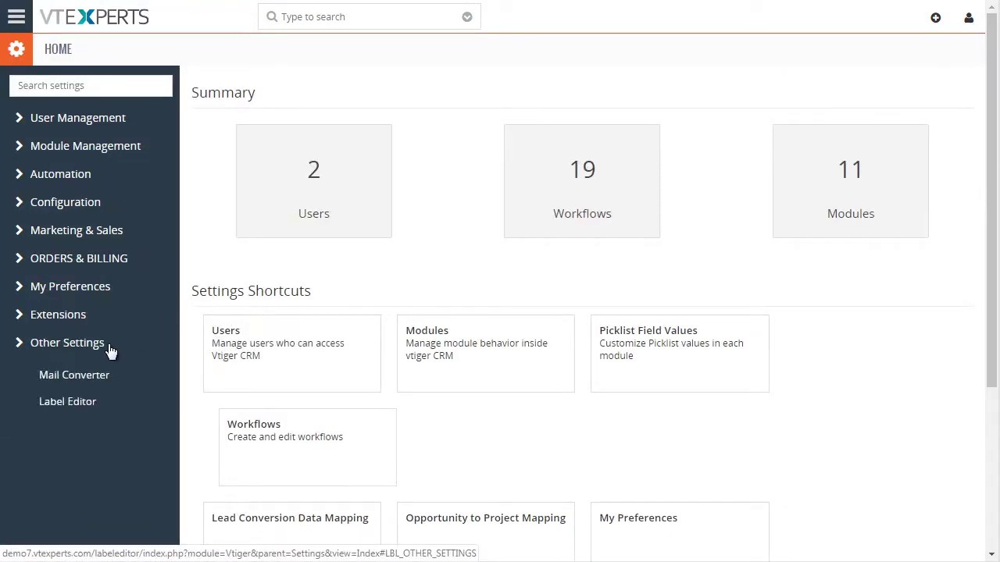
click(78, 403)
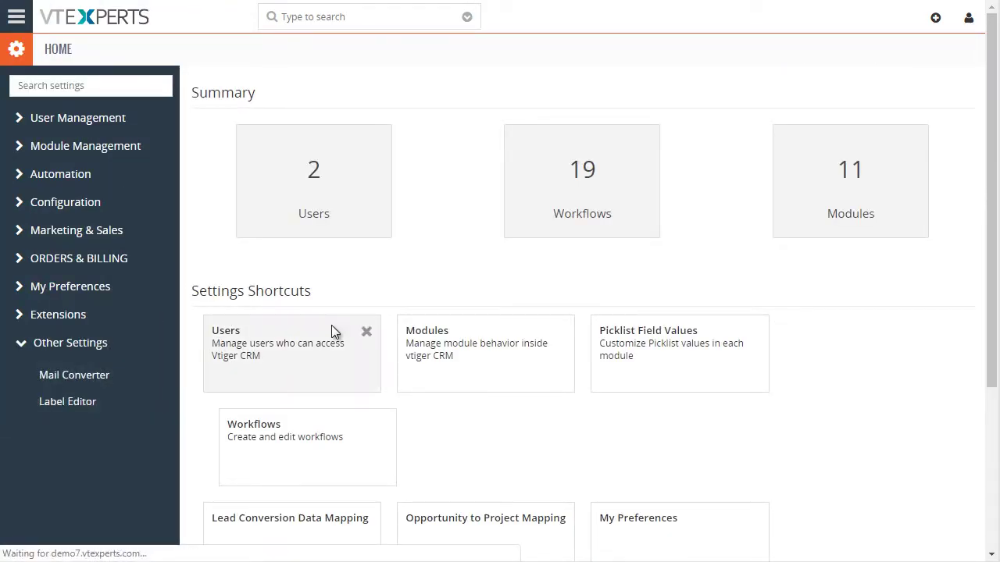
Keep US English as the language and bring up the Module/File list to search it.
click(428, 134)
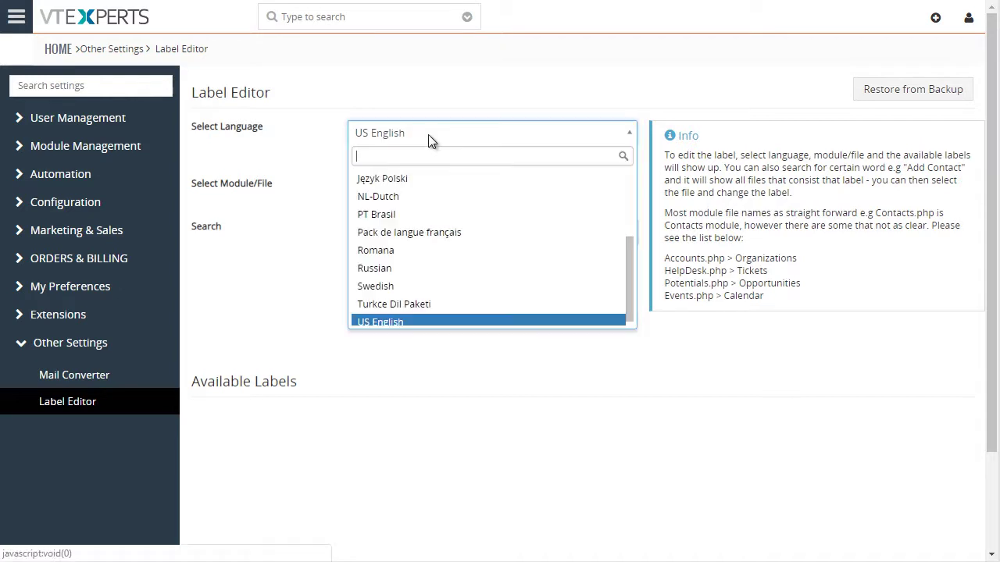
click(428, 136)
click(437, 188)
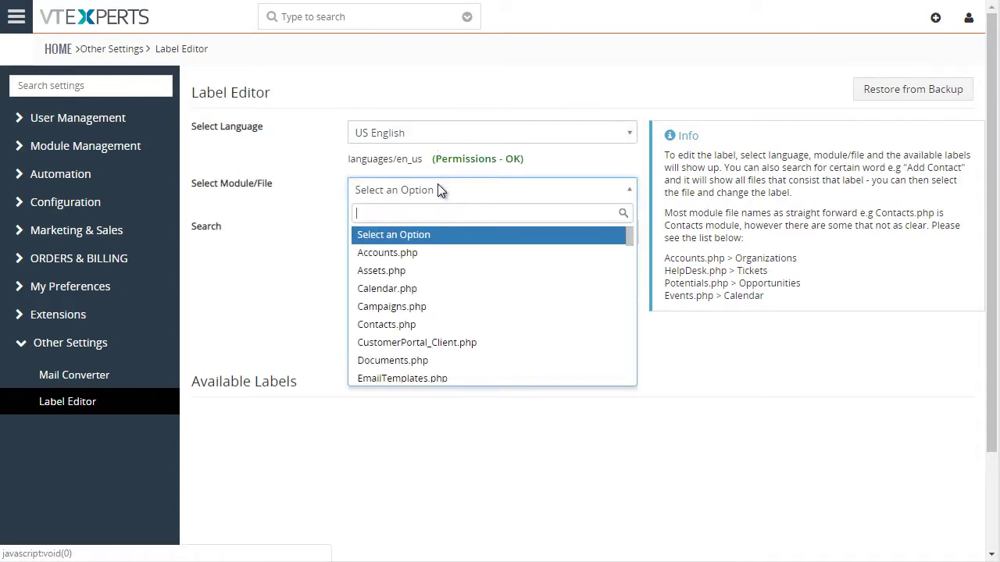
click(437, 189)
click(437, 190)
Load the Project.php labels and change the Project label from Projects to Matter.
text(pro)
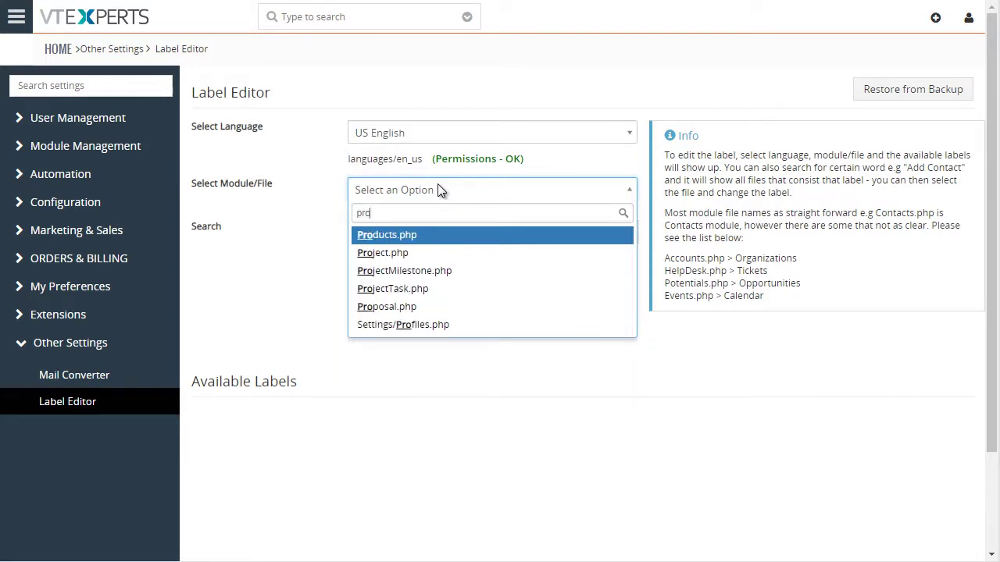
click(409, 254)
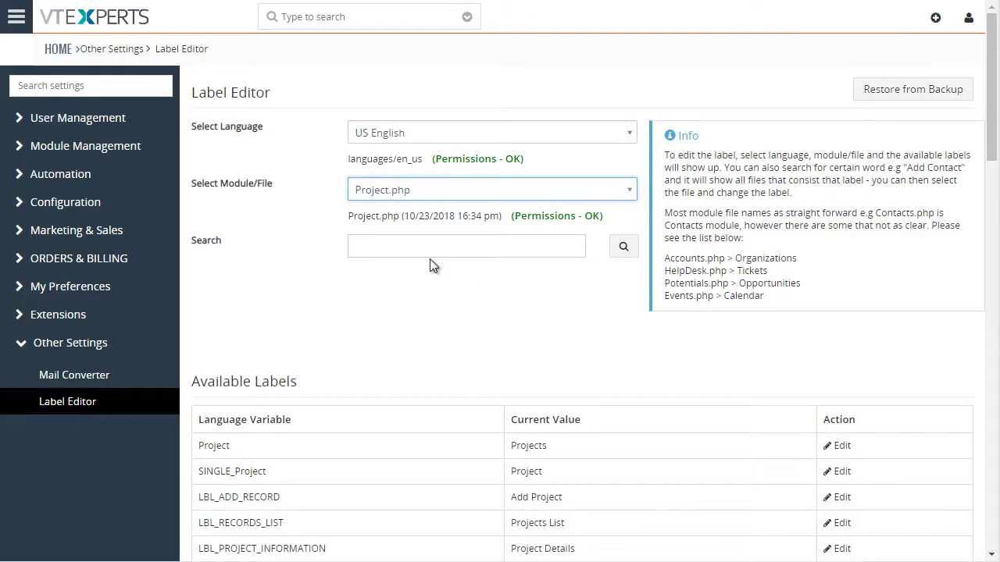
scroll(431, 259, down, 2)
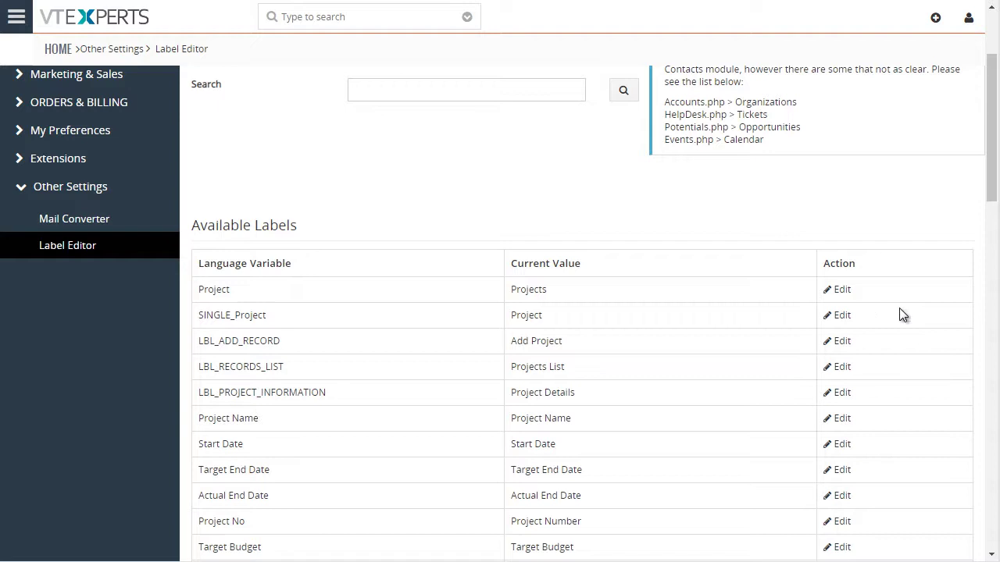
click(841, 297)
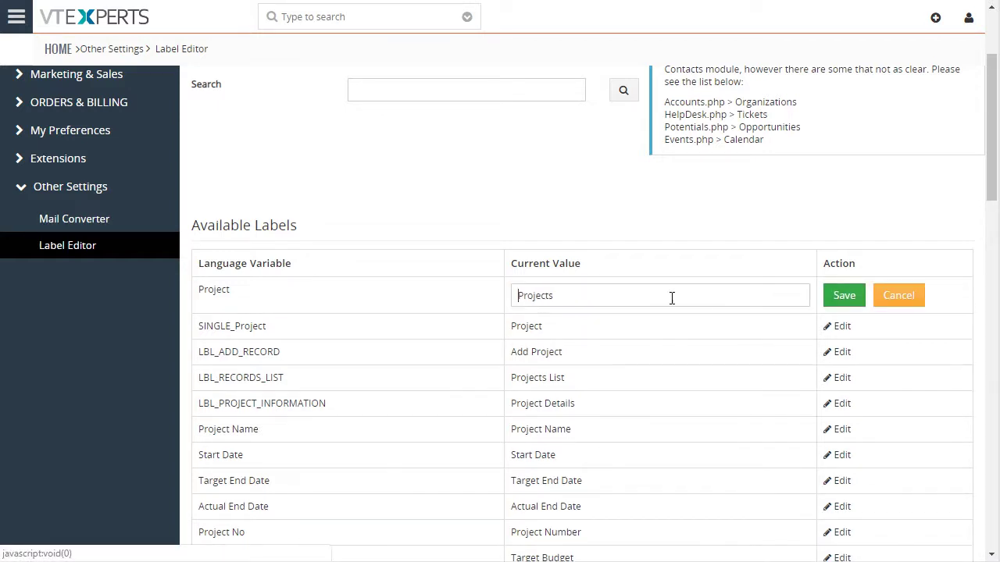
double_click(543, 289)
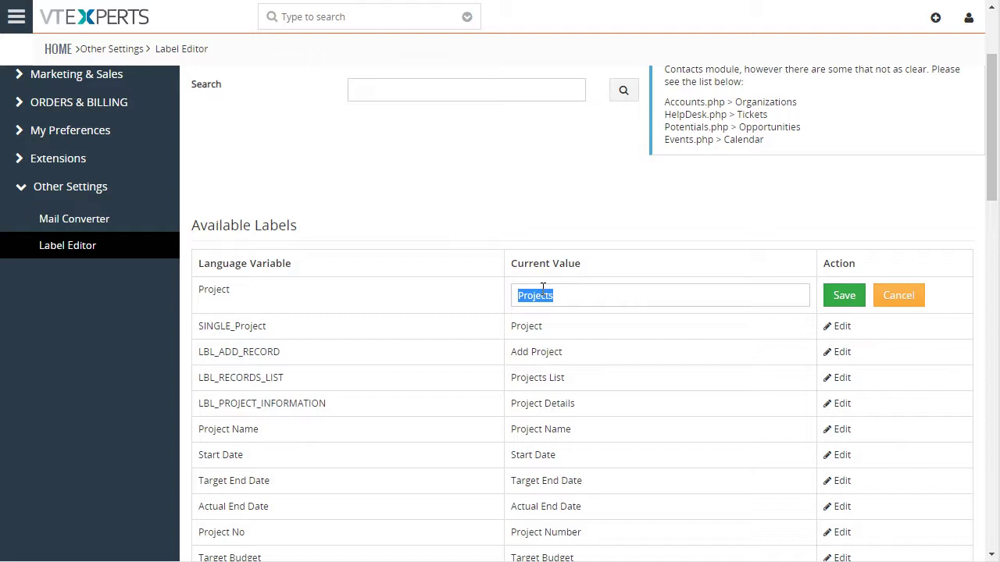
text(Matter)
double_click(539, 295)
key(ctrl+c)
click(839, 301)
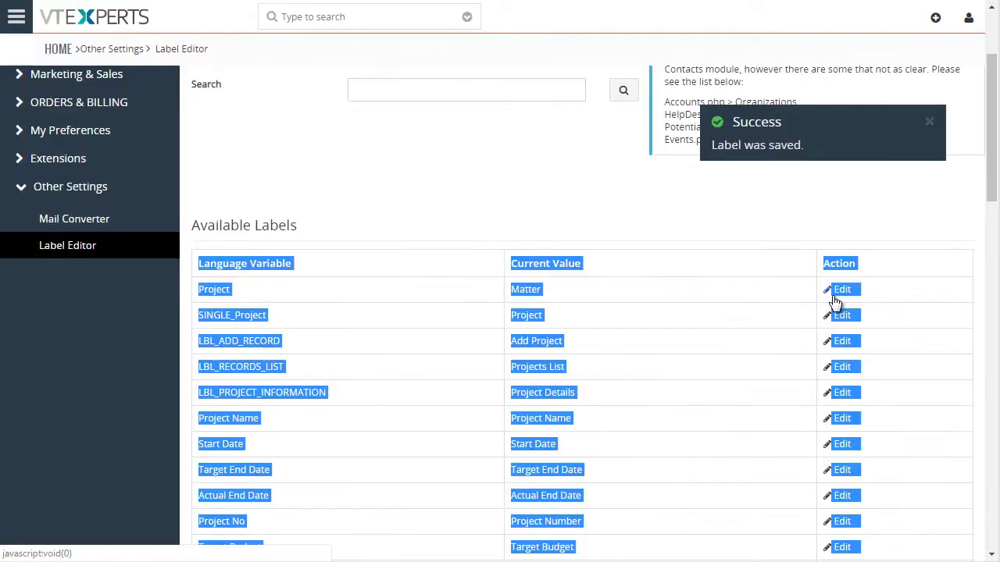
click(726, 326)
Change SINGLE_Project to Matter and LBL_ADD_RECORD to Add Matter, saving each.
click(840, 315)
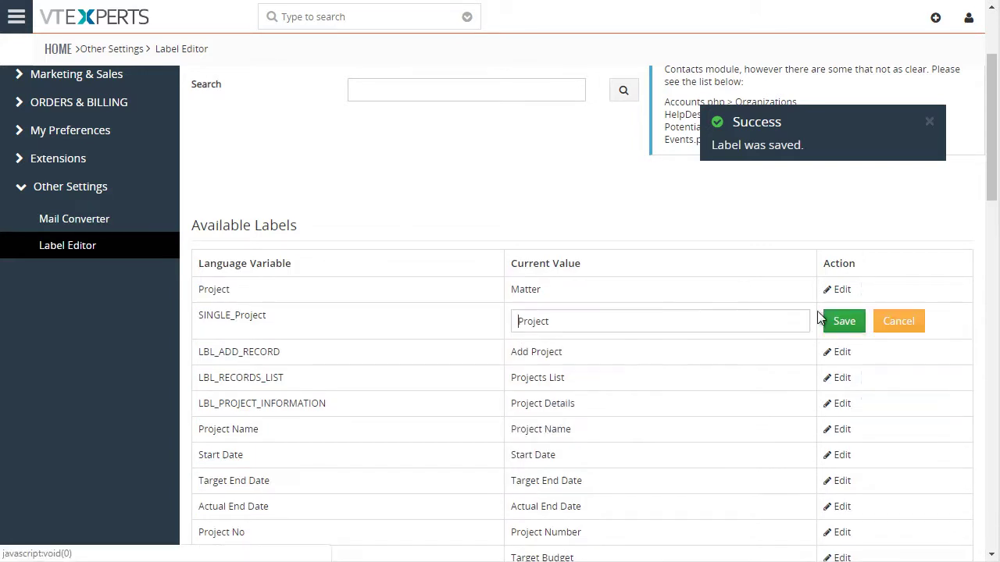
double_click(649, 315)
key(ctrl+v)
click(843, 321)
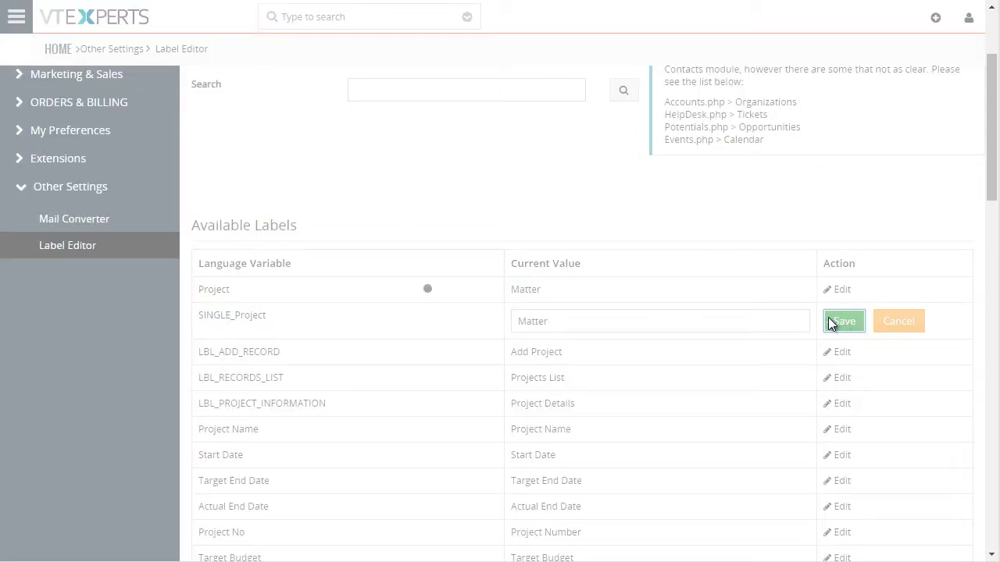
click(837, 341)
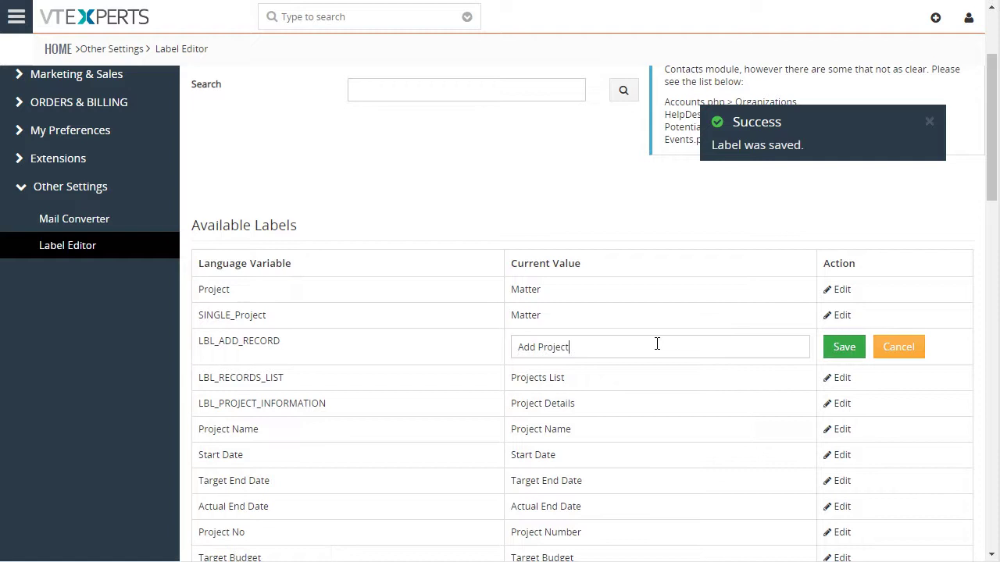
double_click(656, 344)
key(ctrl+v)
click(850, 349)
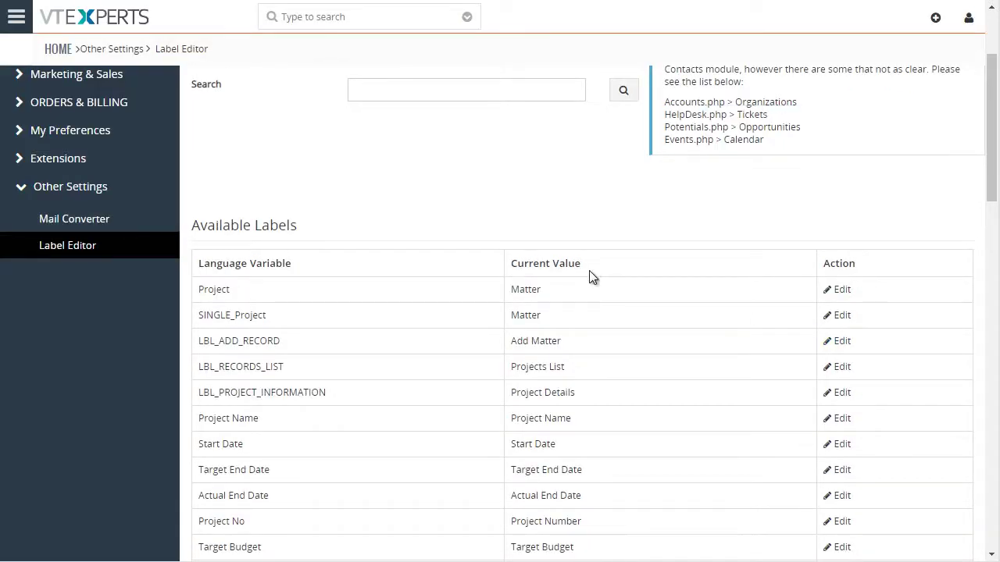
scroll(590, 272, up, 1)
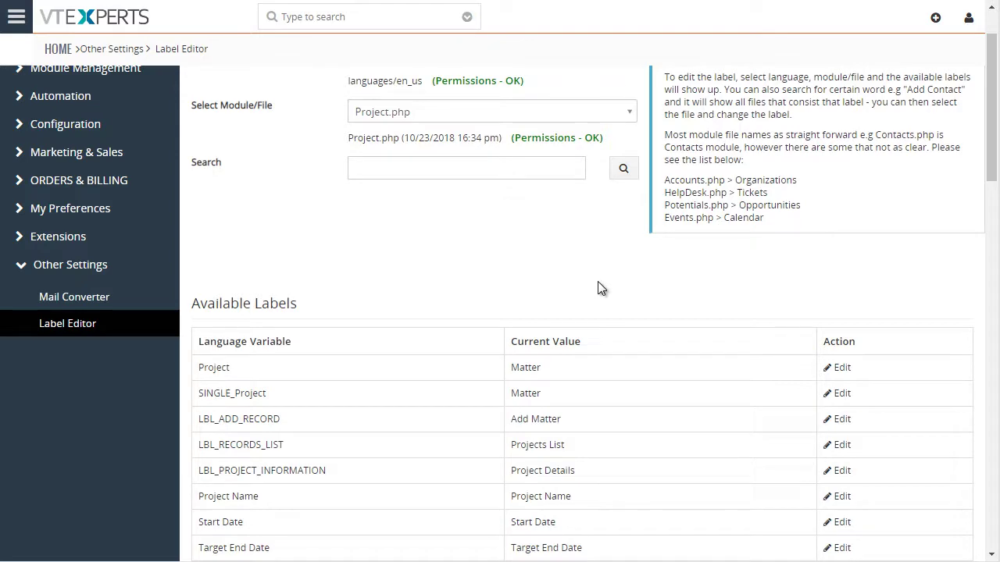
Search all label files for 'project' and review the results, noting ProjectMilestone.php.
scroll(595, 283, up, 1)
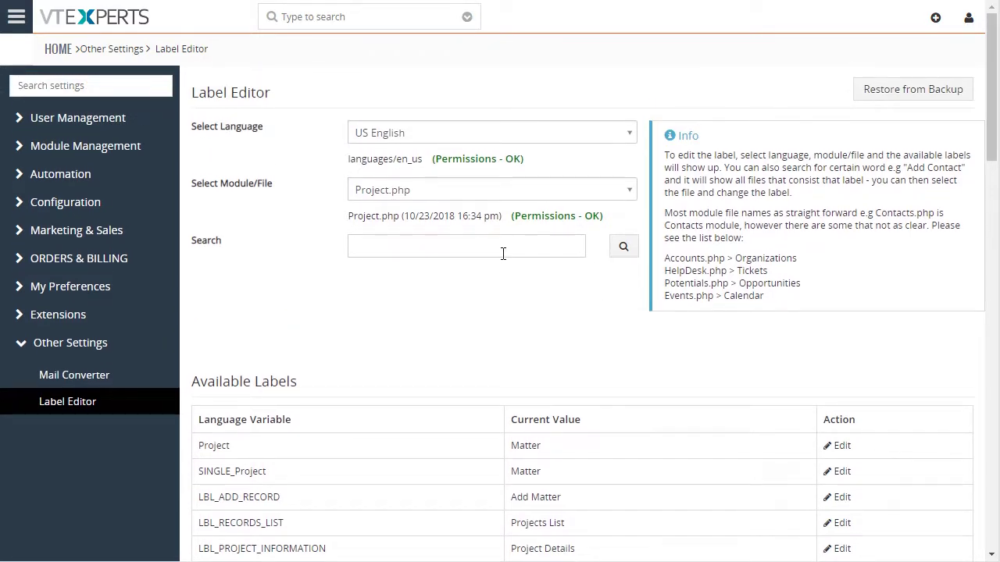
click(625, 248)
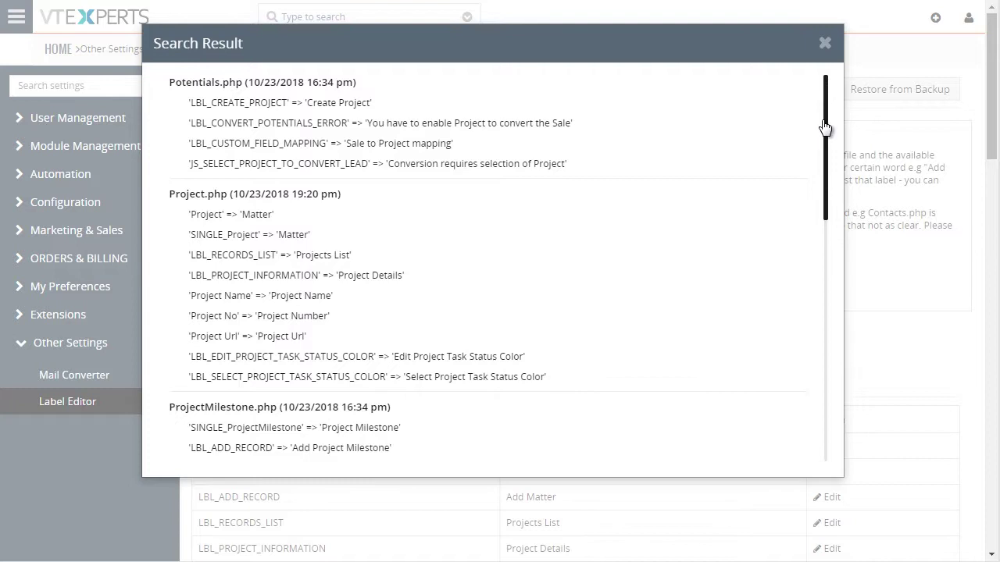
drag(825, 130, 817, 316)
scroll(335, 272, up, 5)
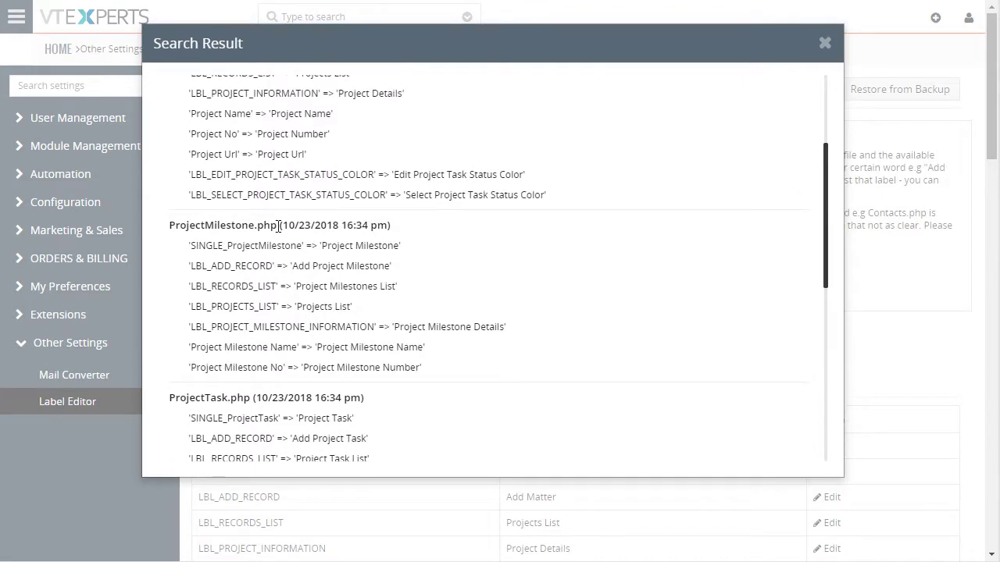
drag(170, 227, 469, 225)
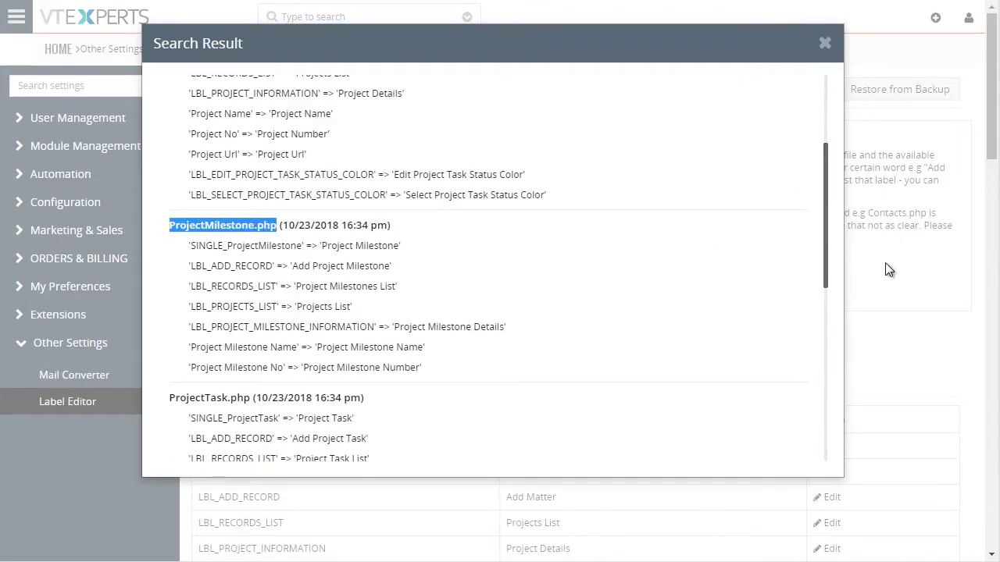
click(884, 262)
Load the ProjectMilestone.php labels and rerun the cross-file search for 'project'.
click(476, 192)
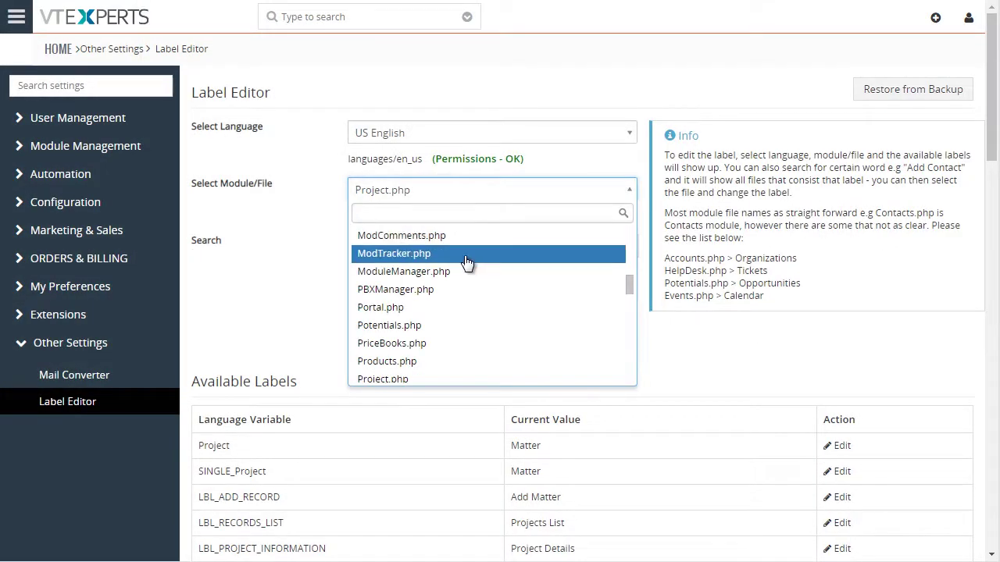
text(mil)
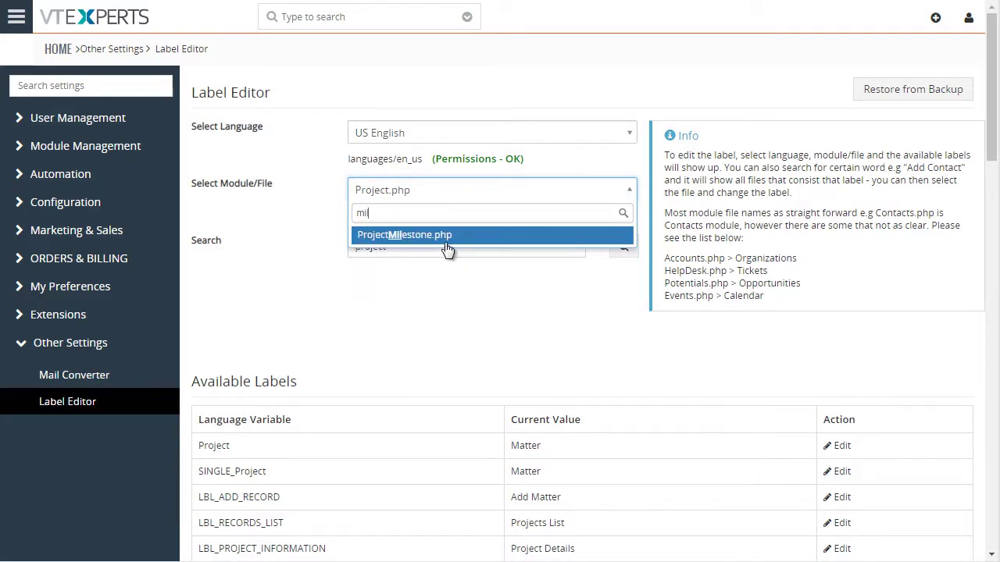
click(448, 236)
scroll(561, 373, down, 1)
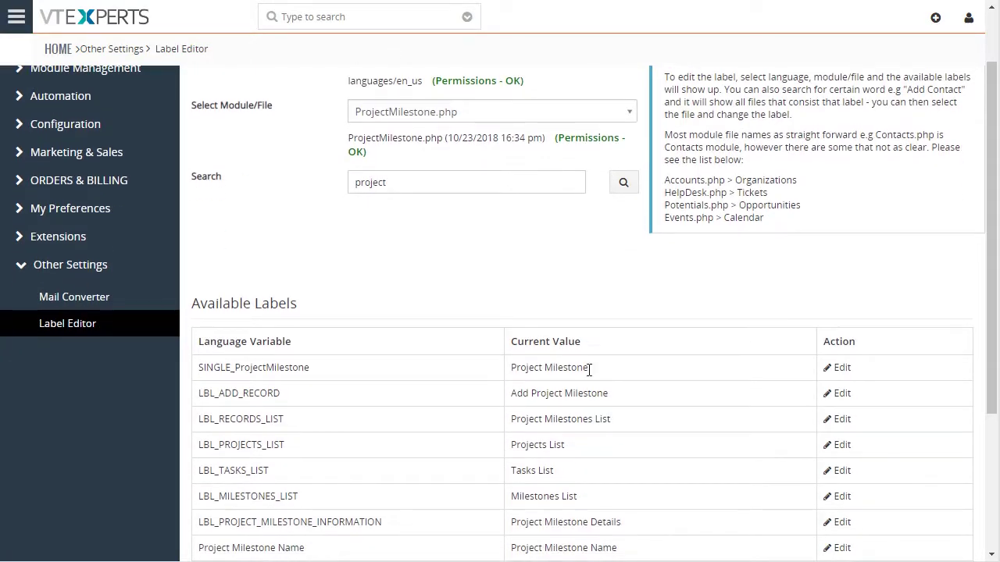
scroll(565, 379, up, 1)
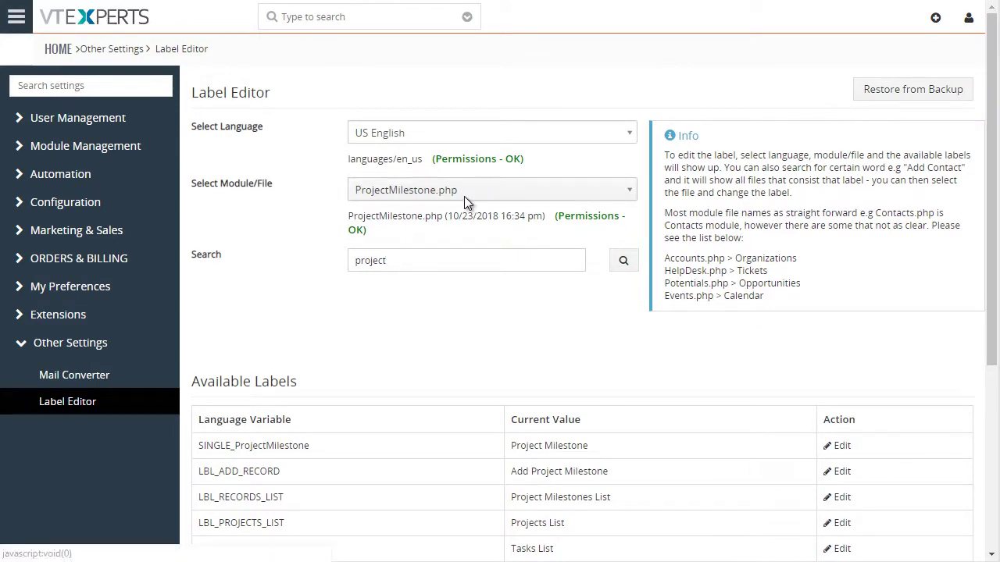
click(623, 262)
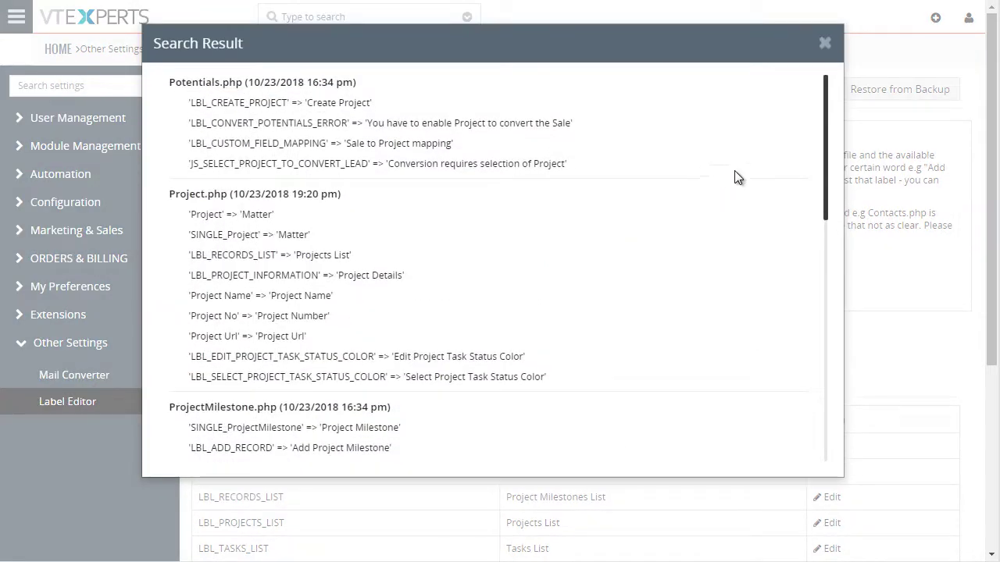
Scroll the project search results down to Vtiger.php, mark its name, and close the results.
drag(823, 139, 816, 405)
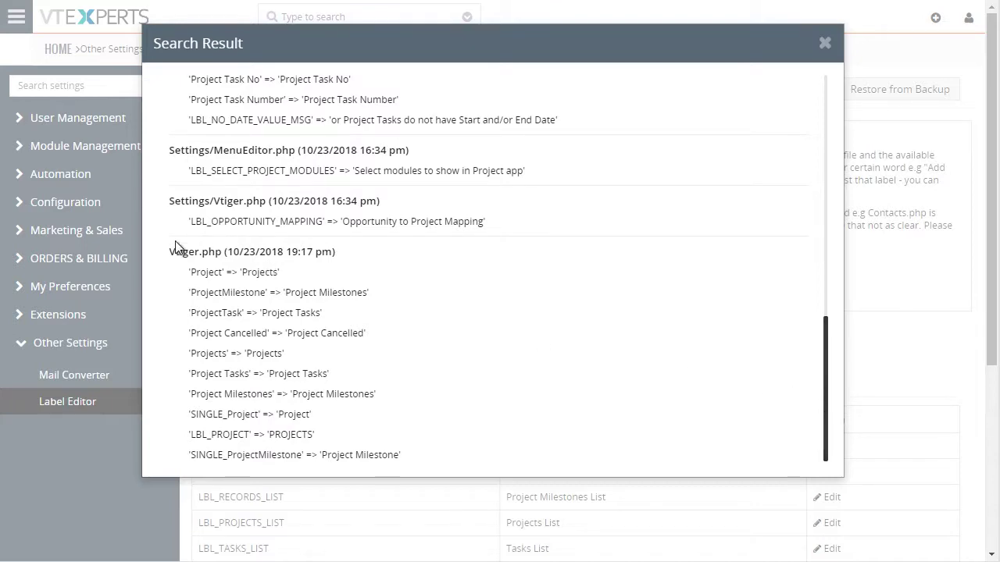
drag(170, 252, 233, 252)
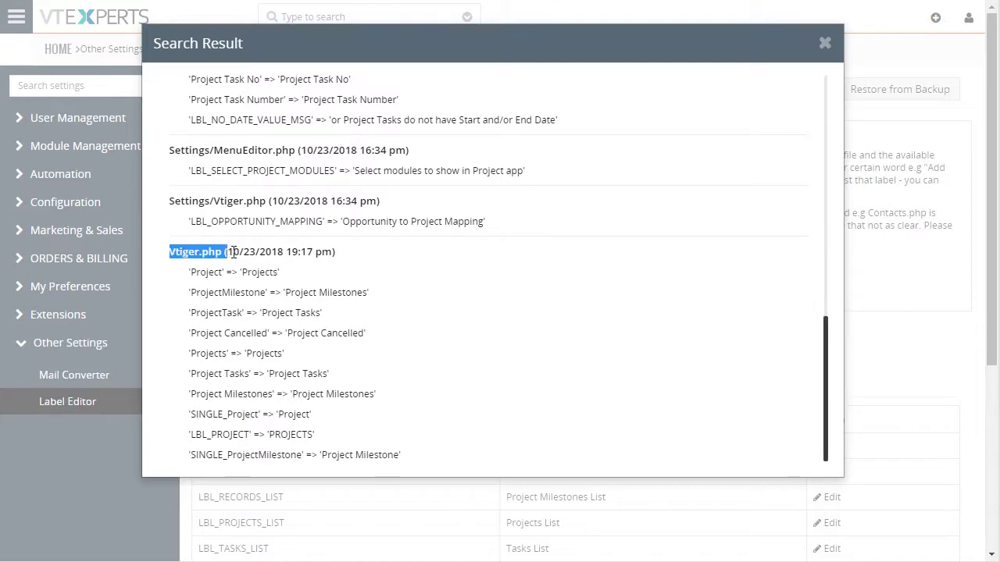
click(395, 506)
Load the Vtiger.php labels and locate the PROJECTS entry with a page search for 'projects'.
click(420, 191)
text(vt)
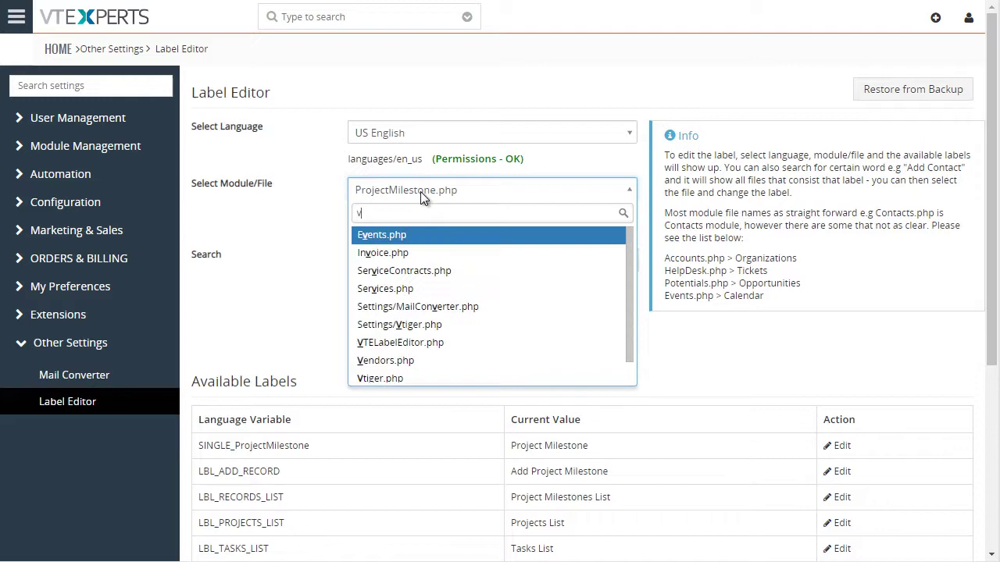
click(392, 271)
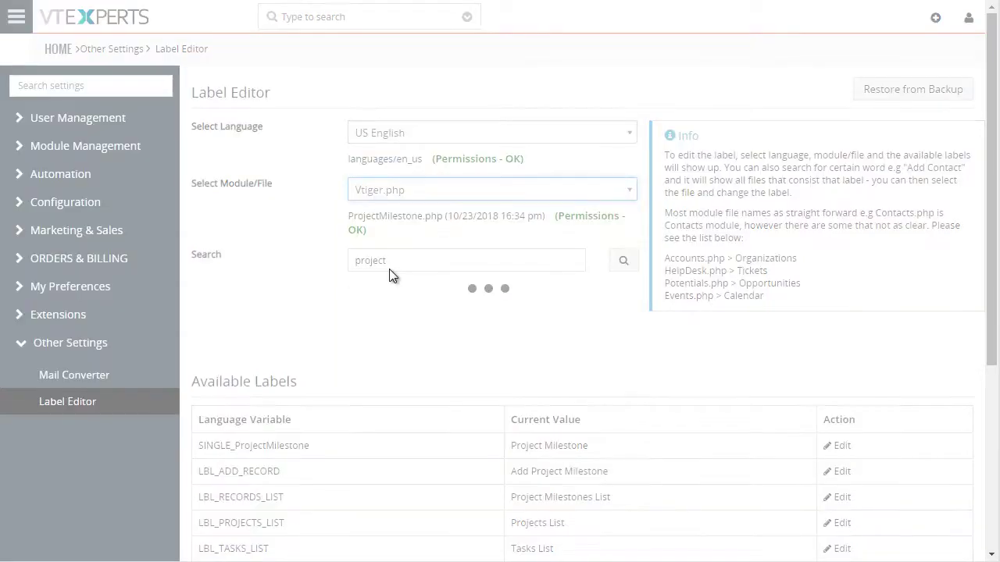
scroll(432, 317, down, 2)
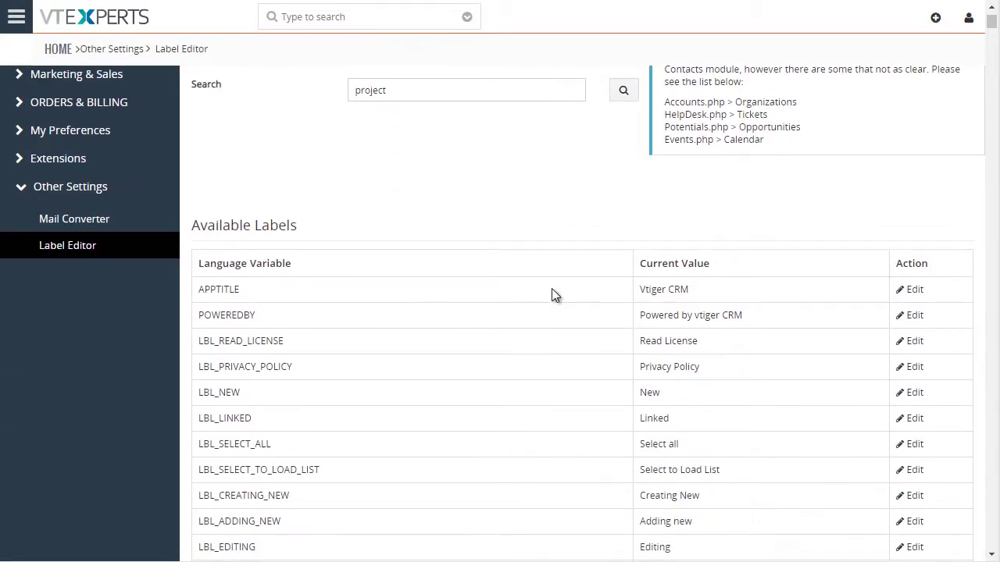
scroll(552, 293, down, 1)
scroll(723, 134, down, 3)
scroll(722, 133, up, 5)
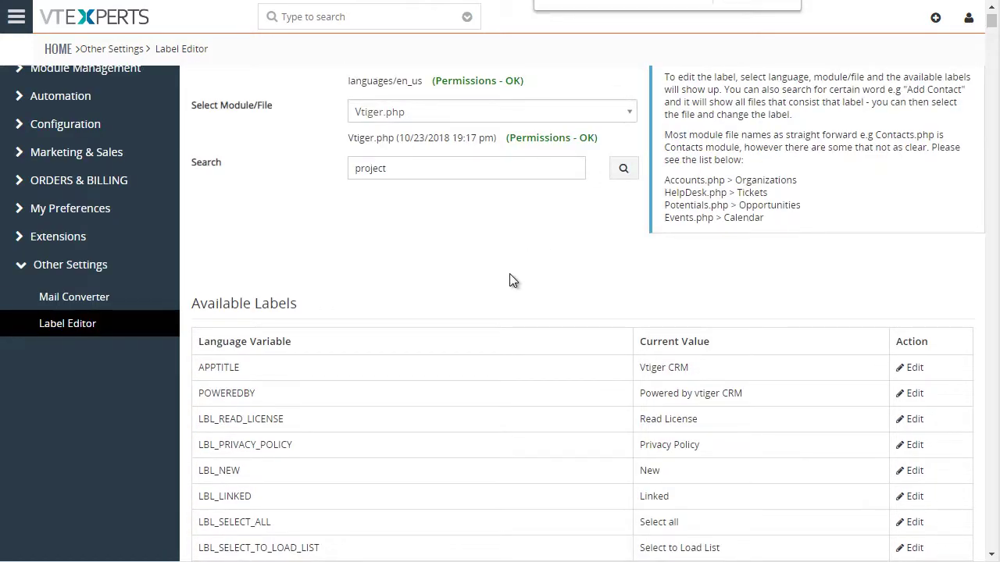
text(projects)
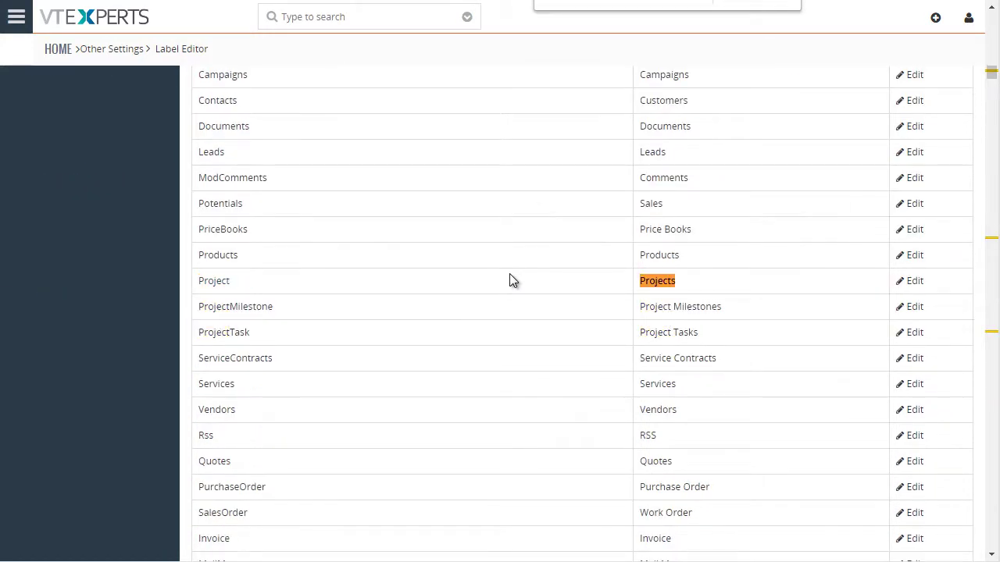
key(Return)
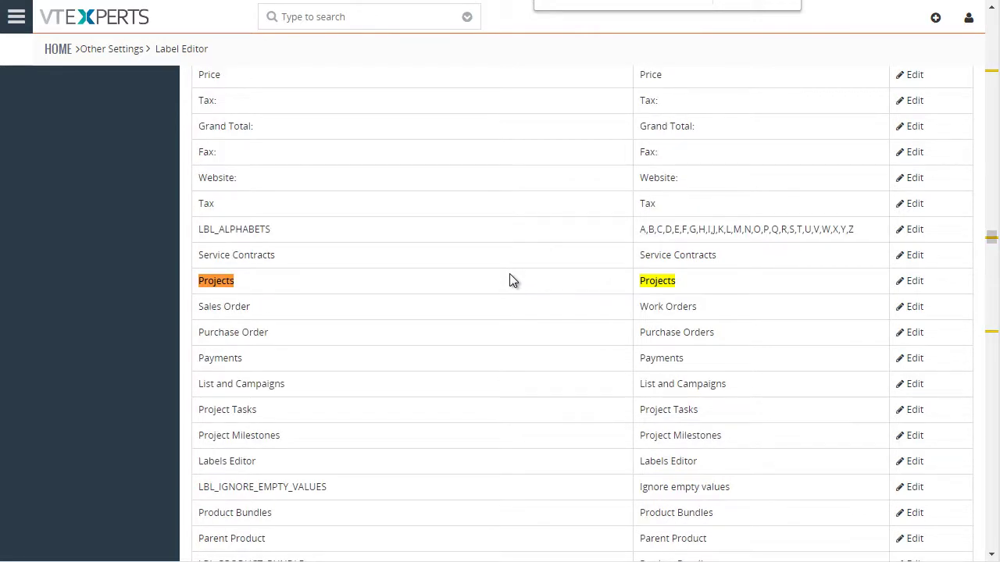
key(Return)
key(Return)
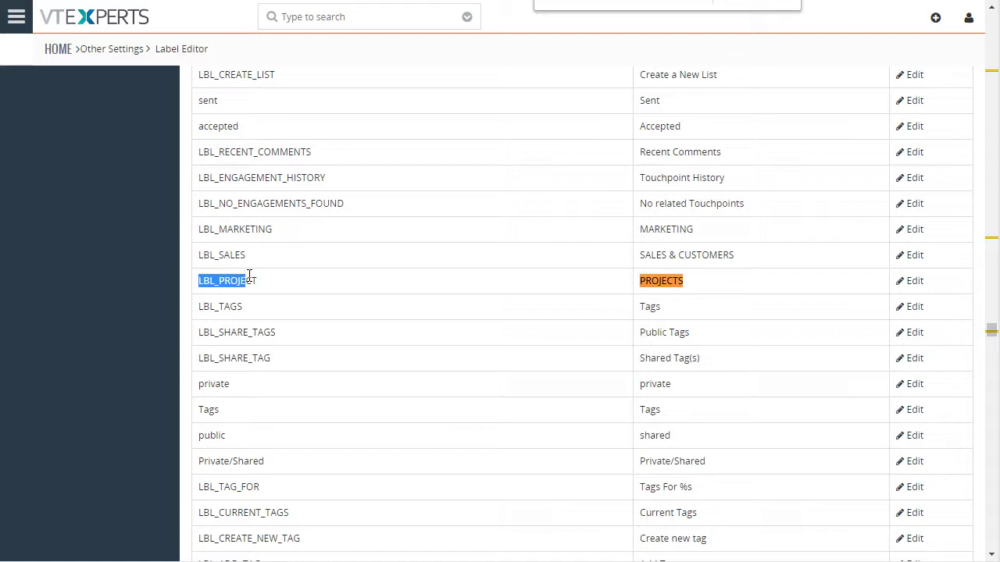
Change the LBL_PROJECT value from PROJECTS to Matter and save it.
click(914, 285)
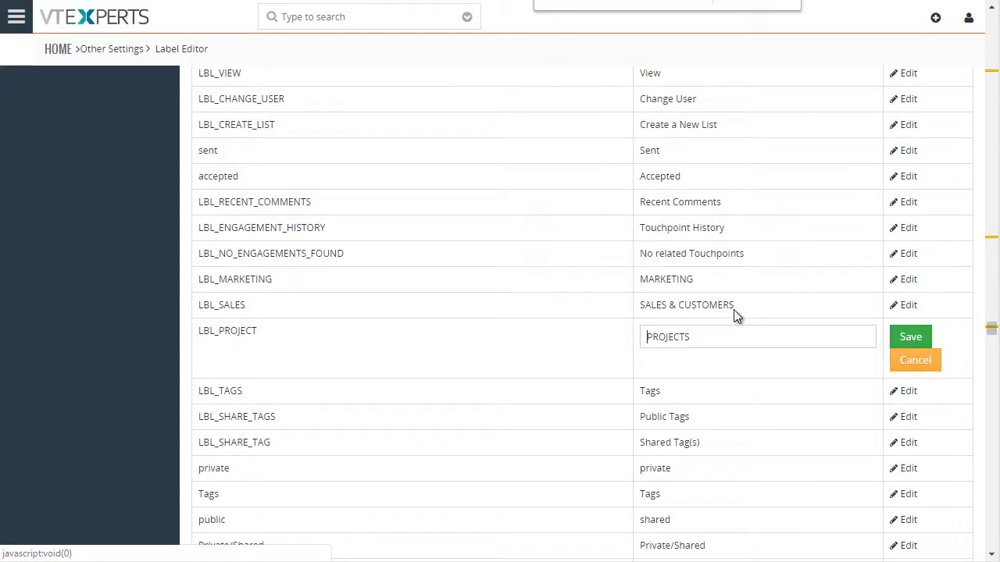
double_click(697, 337)
text(Matter)
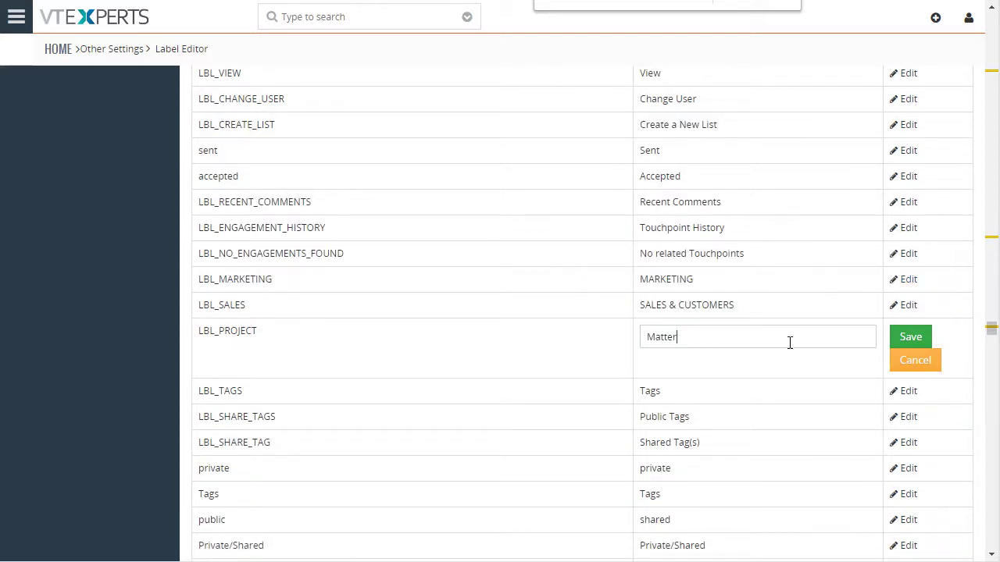
click(907, 338)
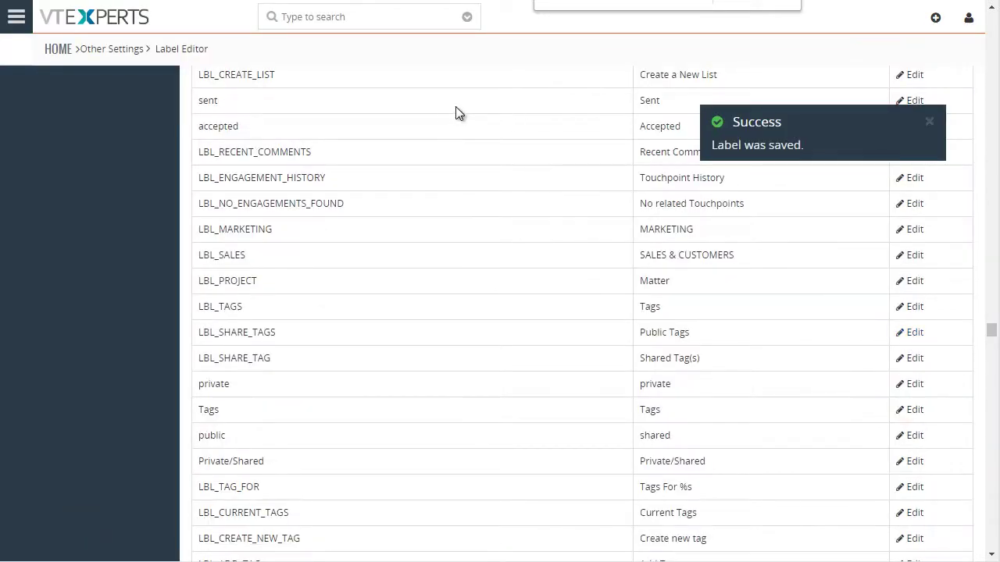
Return to the main CRM and open the Matter module from the navigation menu.
click(84, 21)
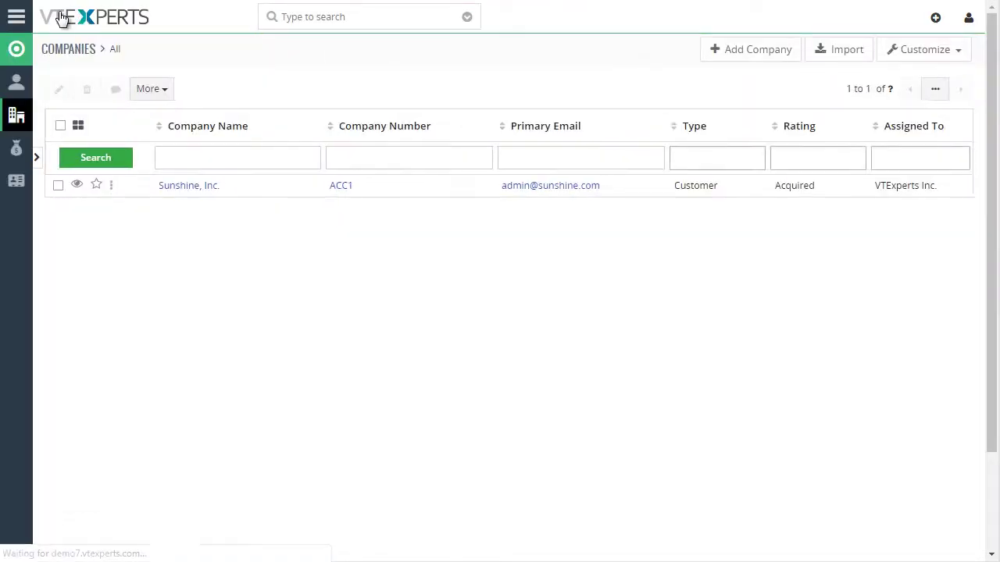
click(17, 19)
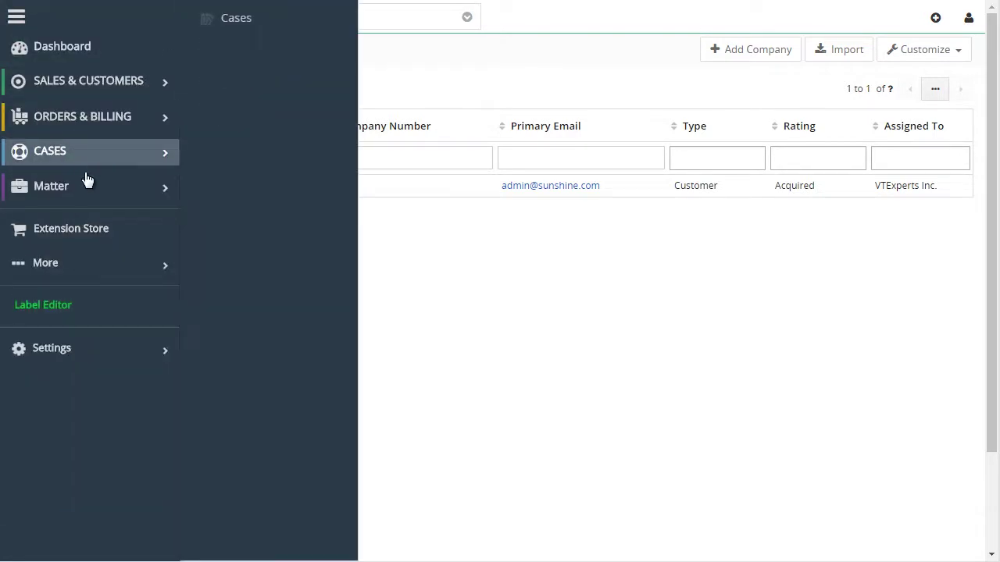
mouse_move(40, 192)
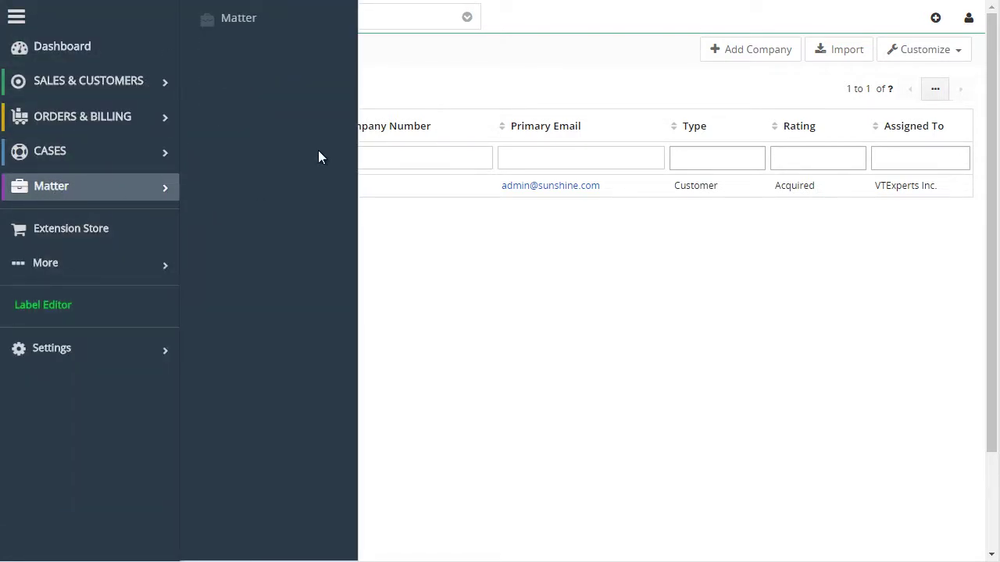
click(242, 22)
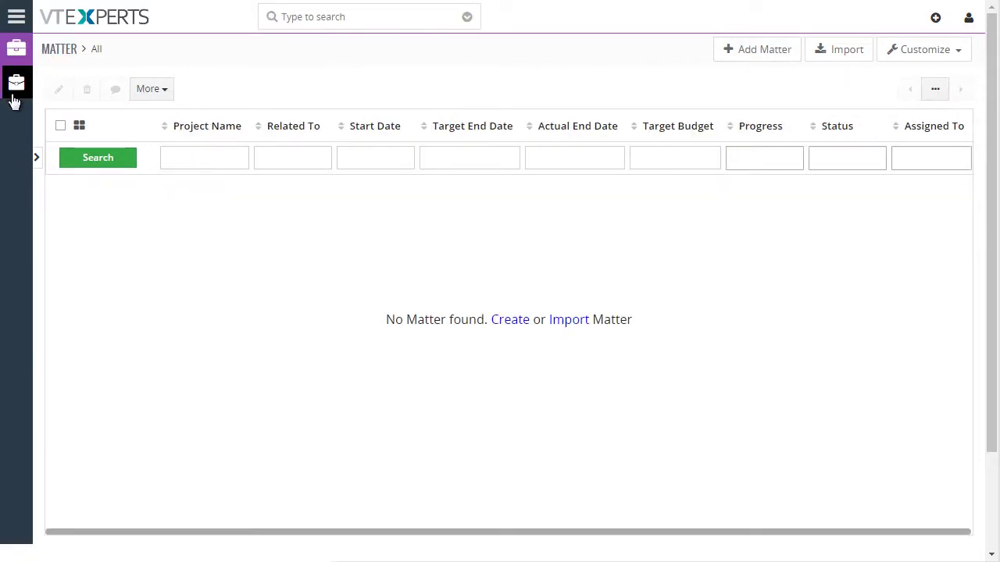
Open the Add Matter form from the Matter list view.
click(732, 52)
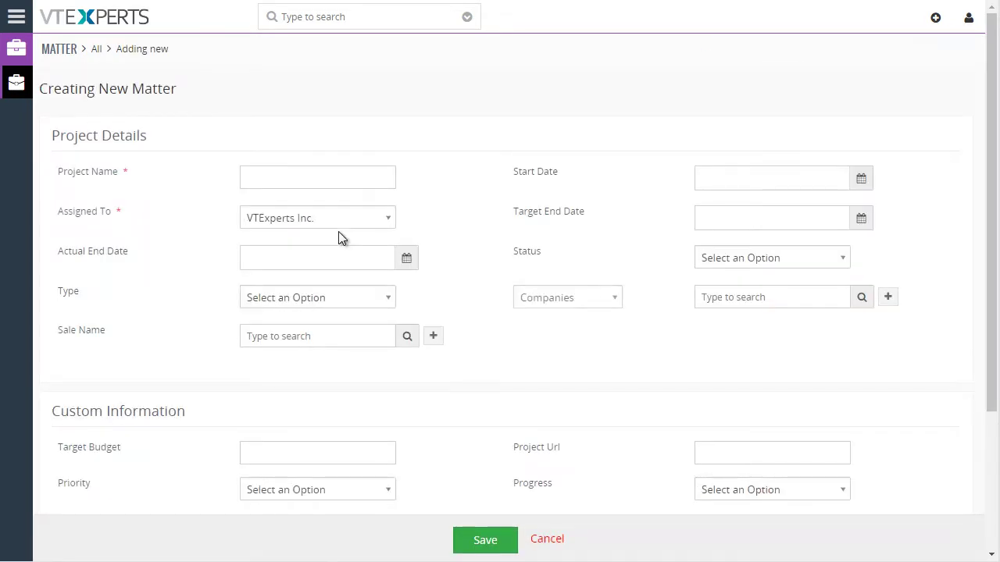